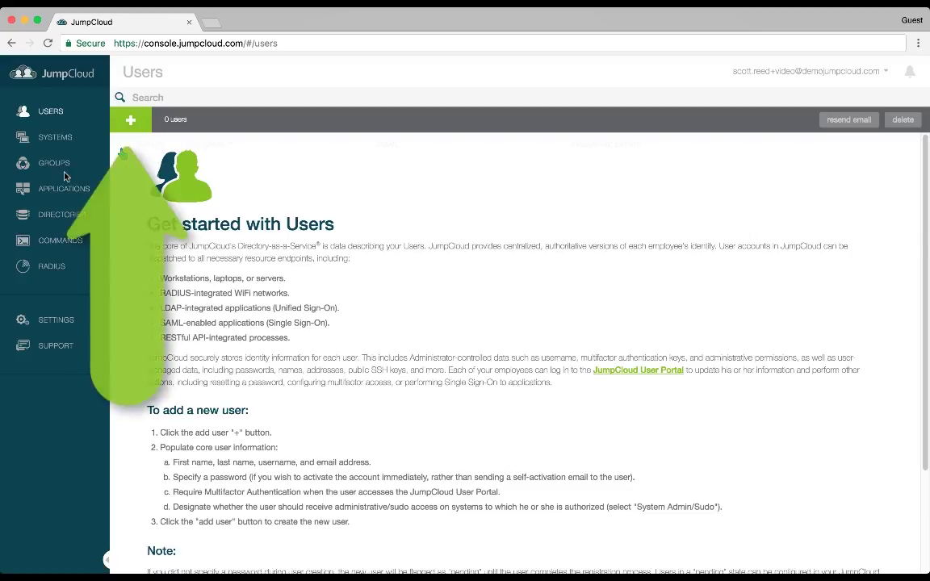
Start a new user and enter their first and last name, shortening the first name to its short form
left_click(130, 119)
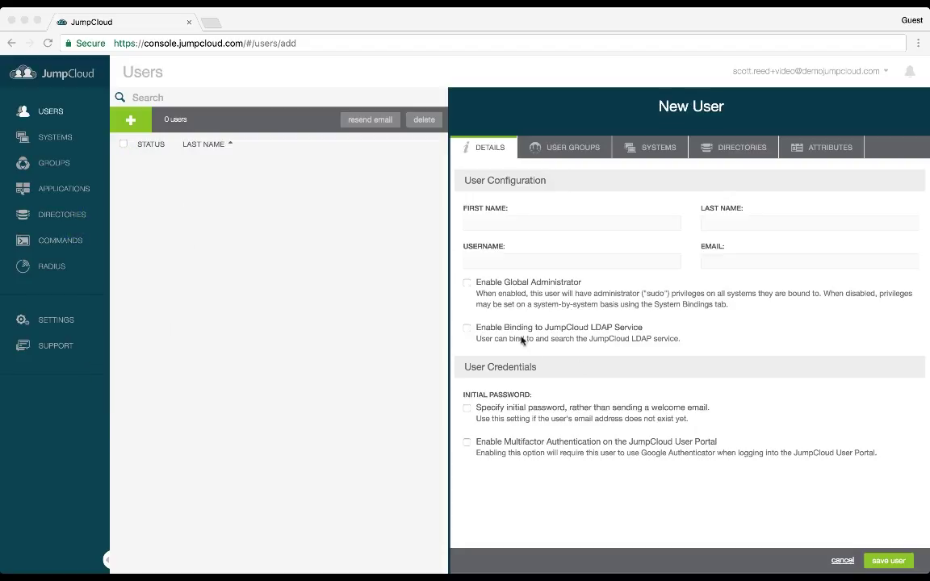
left_click(485, 224)
type("Steven")
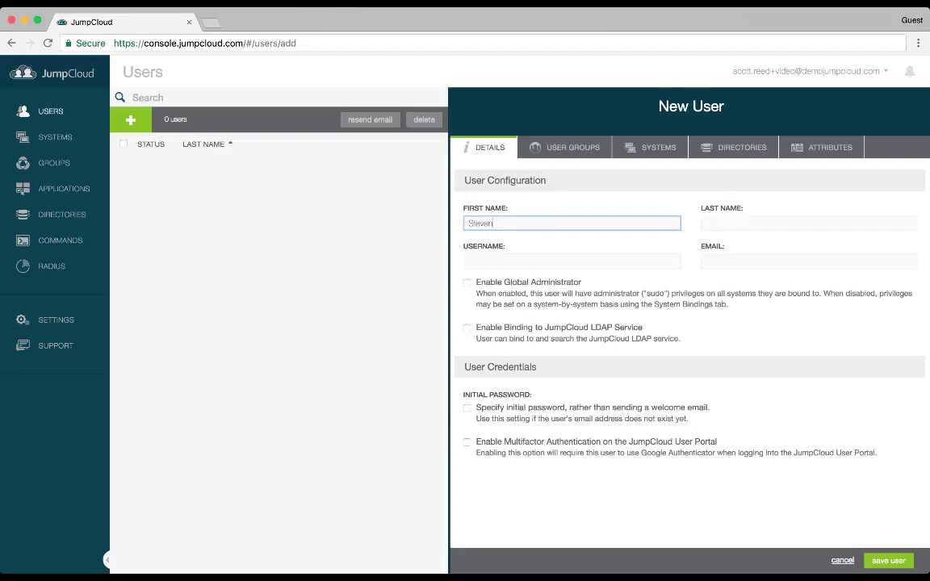
key("Tab")
type("Jobs")
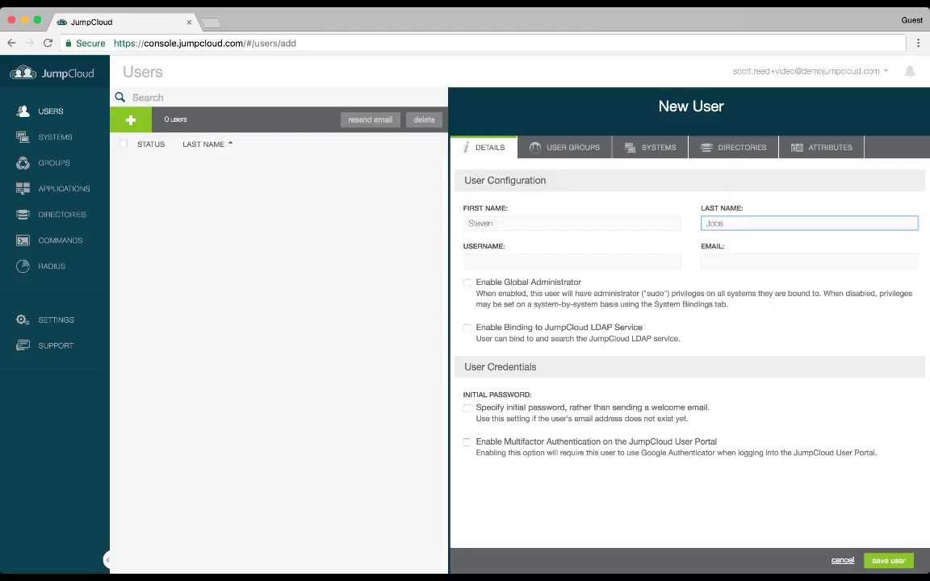
left_click(505, 223)
key("BackSpace")
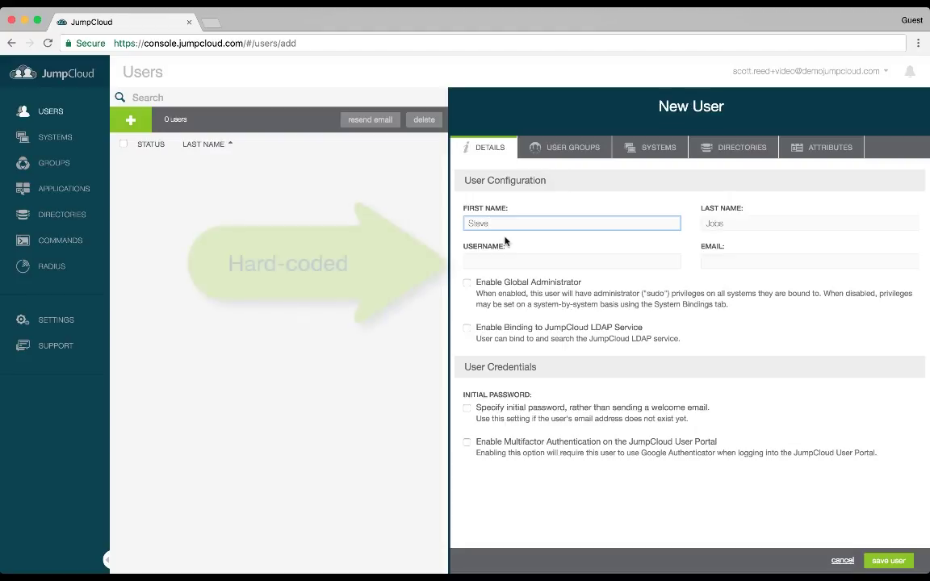
Type an initial username for the new user in the Username field
left_click(499, 260)
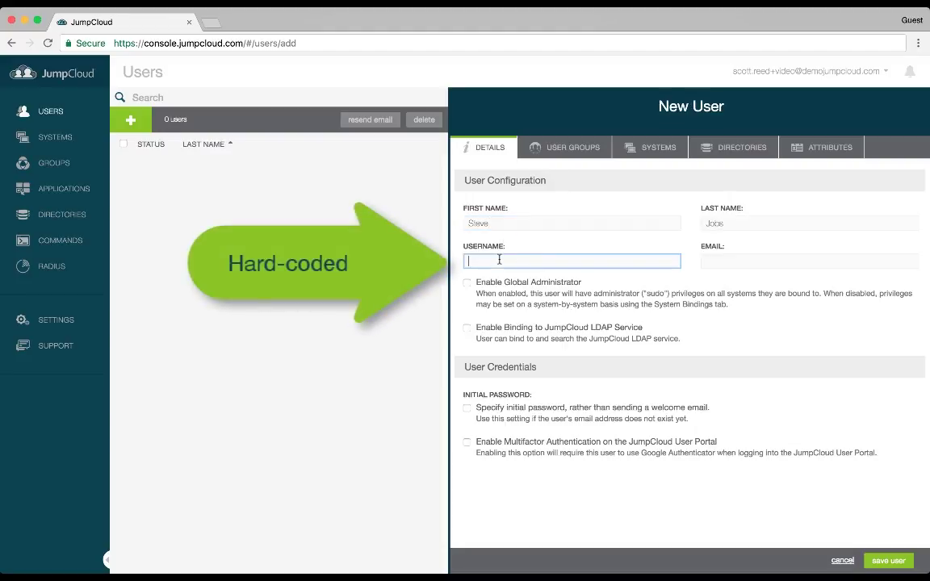
type("sjobs")
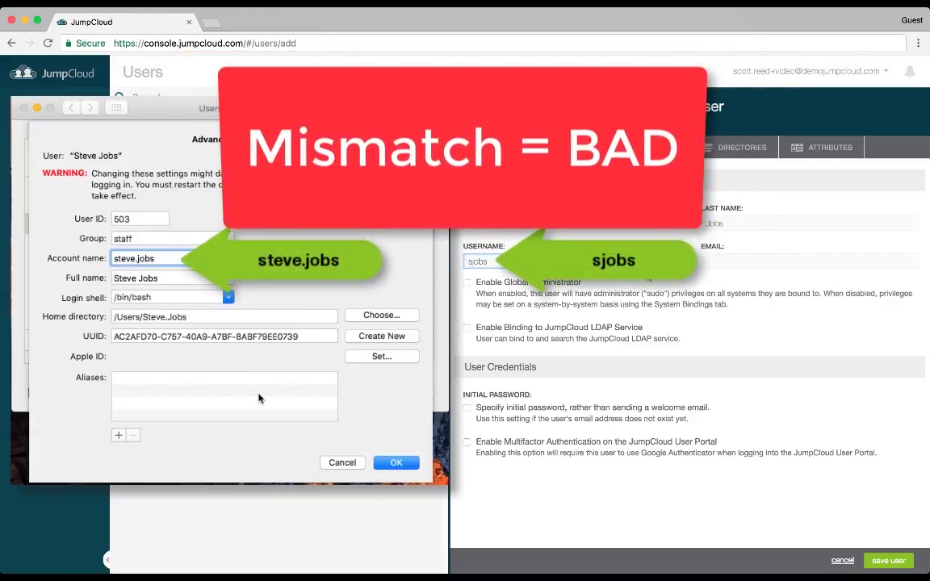
Complete the username to match the Mac account name and enter the user's email address
left_click(397, 463)
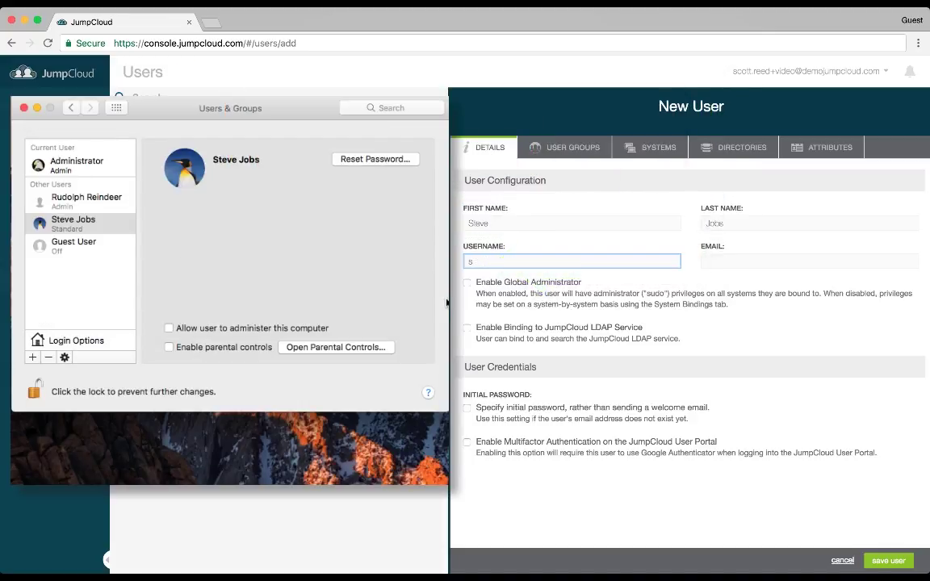
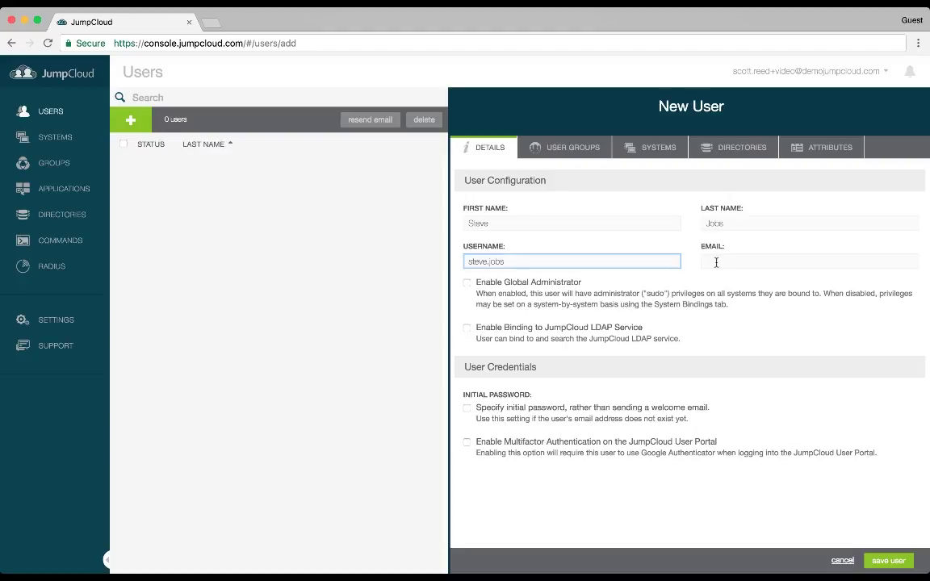
left_click(716, 262)
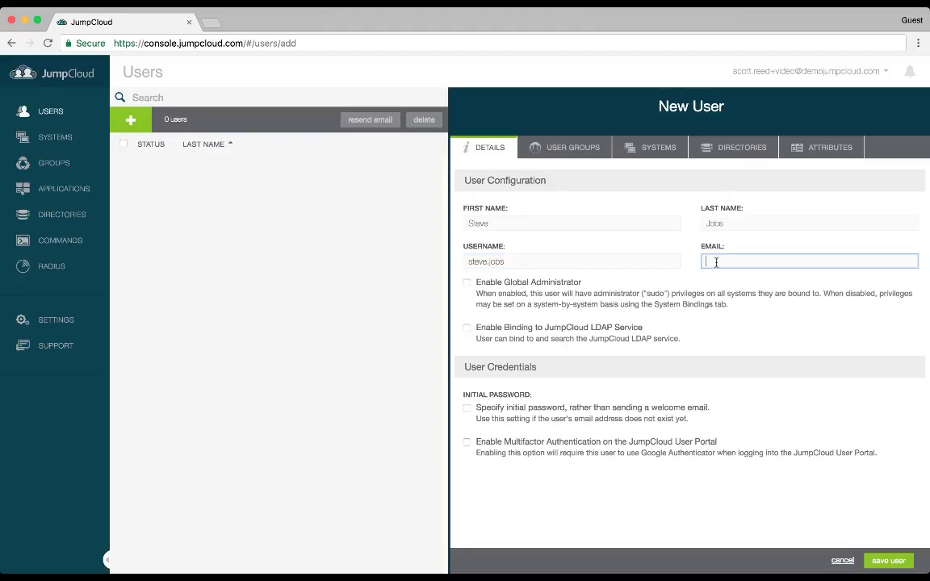
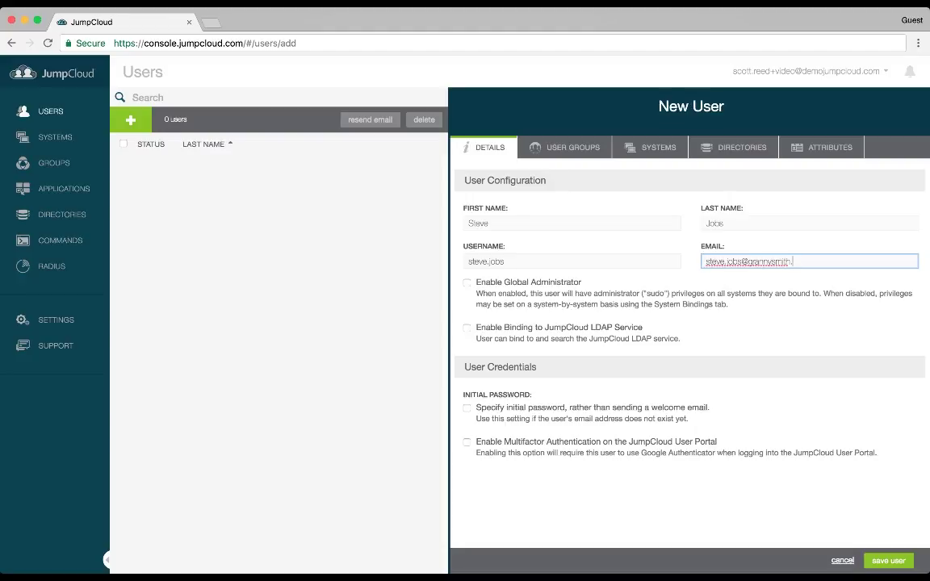
Save the new user account and go to the Systems page
left_click(885, 562)
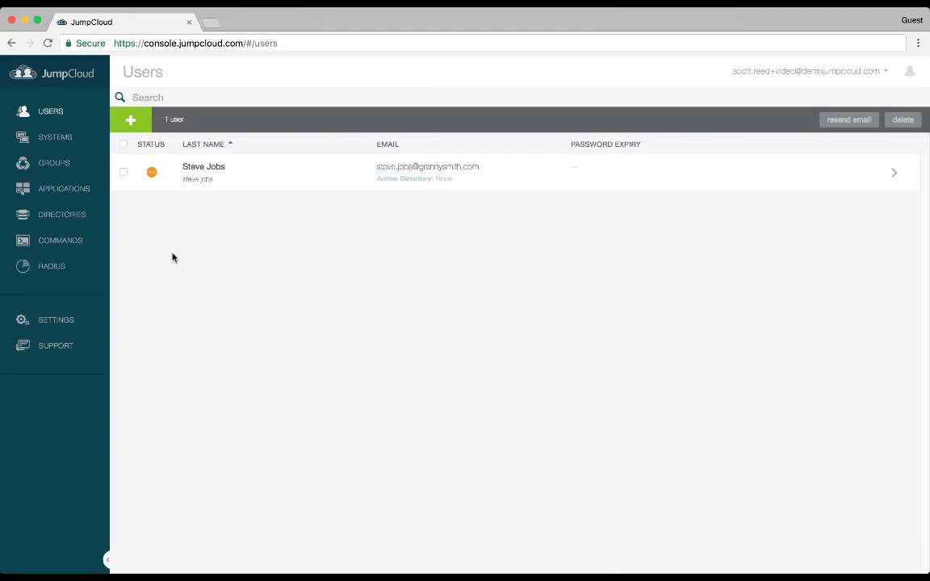
left_click(71, 150)
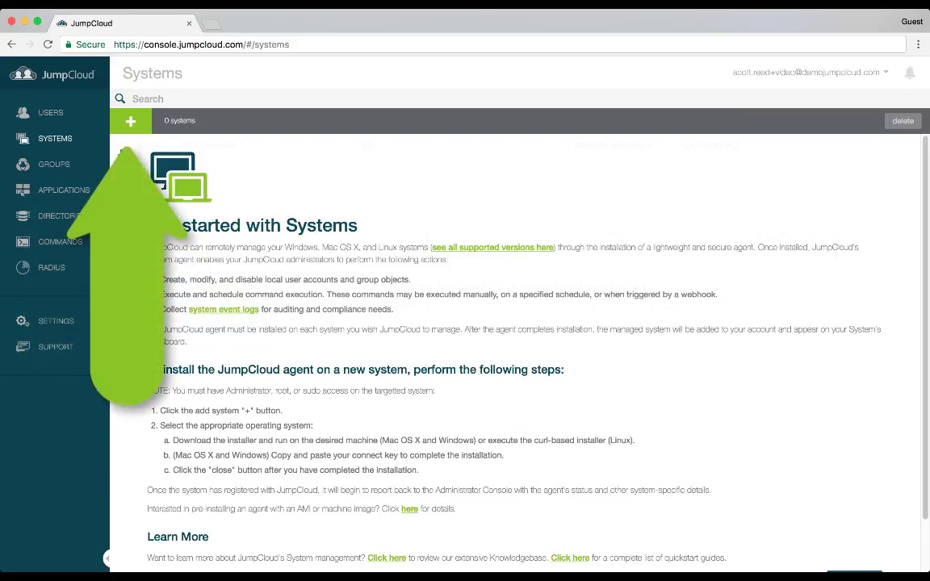
Open the New System panel, view the Windows and Mac agent instructions, and download the Mac agent
left_click(130, 121)
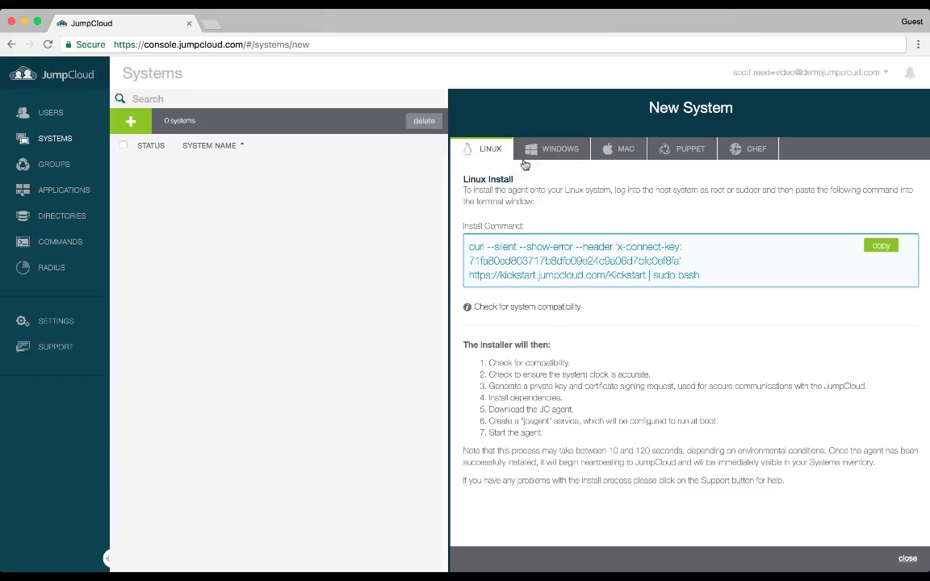
left_click(555, 150)
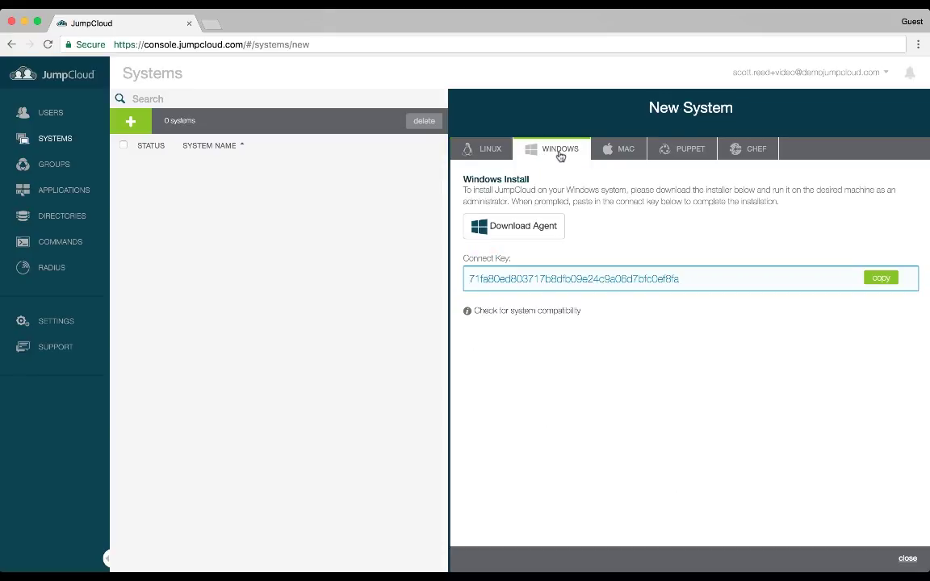
left_click(633, 153)
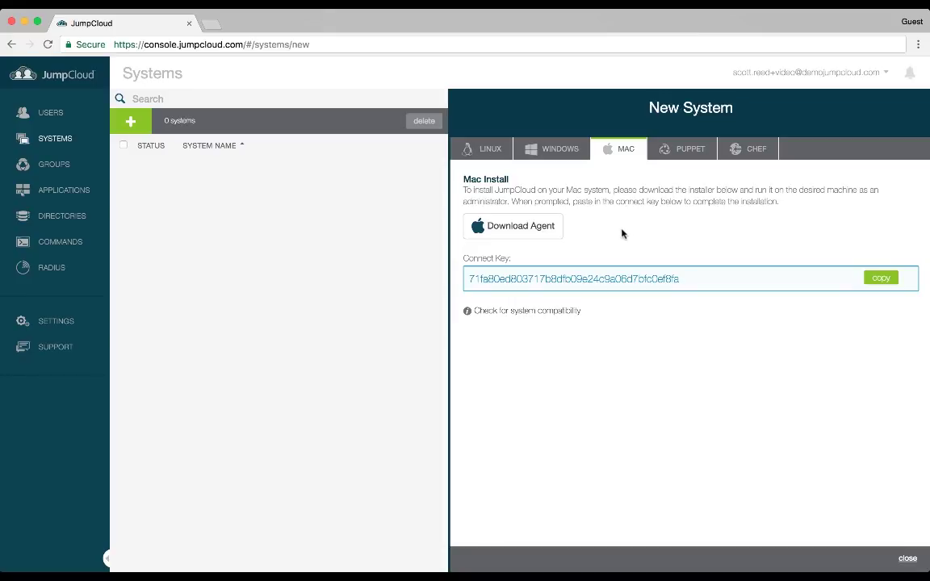
left_click(530, 228)
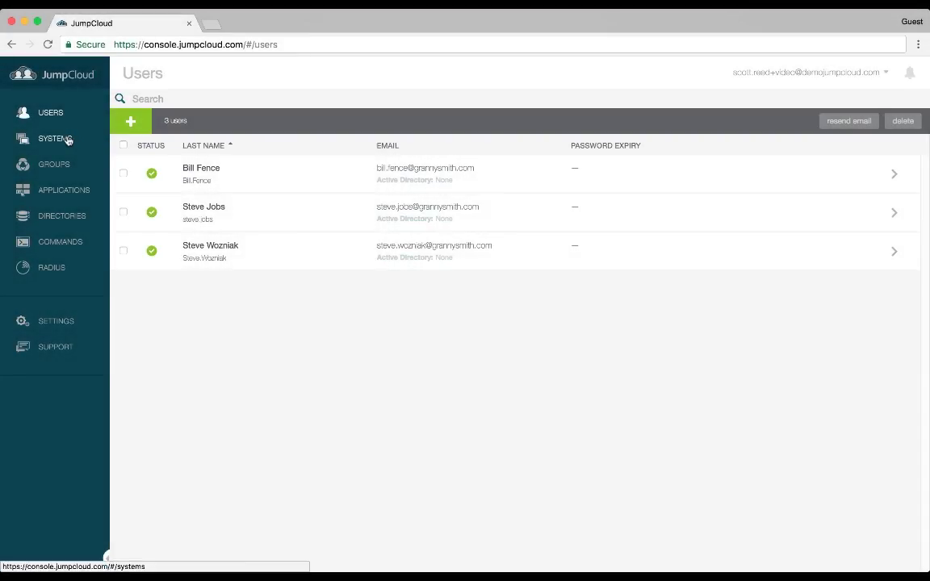
Grant the first listed user access to the Windows 10 computer and save the user
left_click(68, 139)
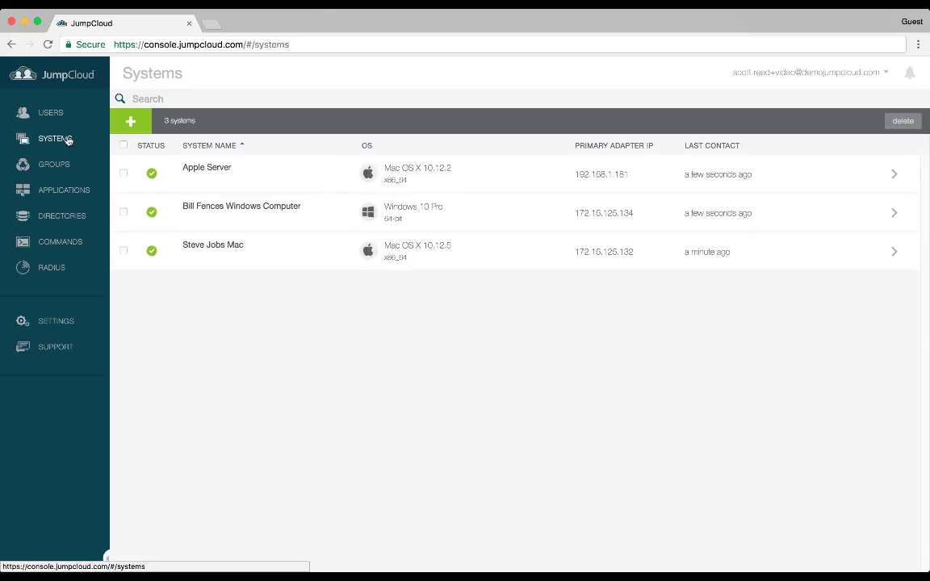
left_click(61, 113)
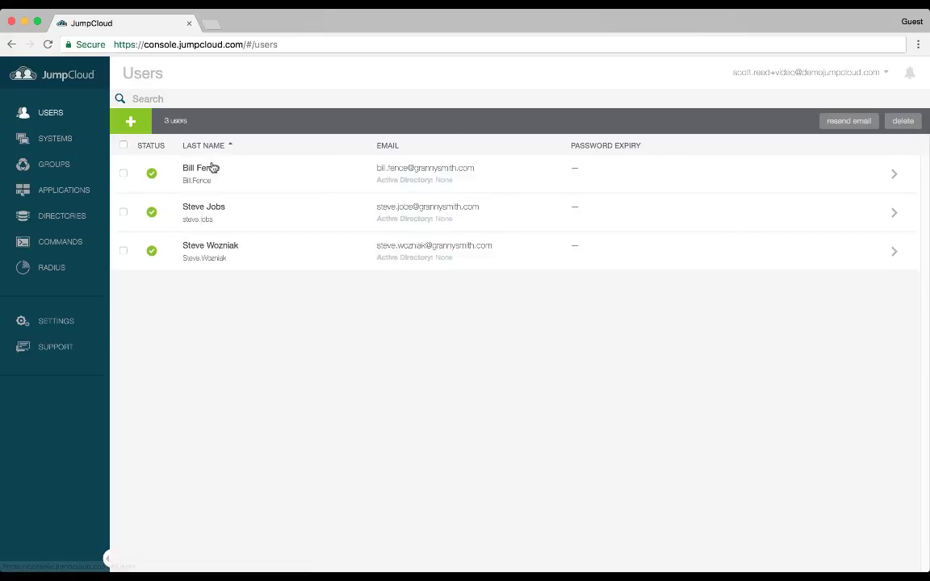
left_click(214, 172)
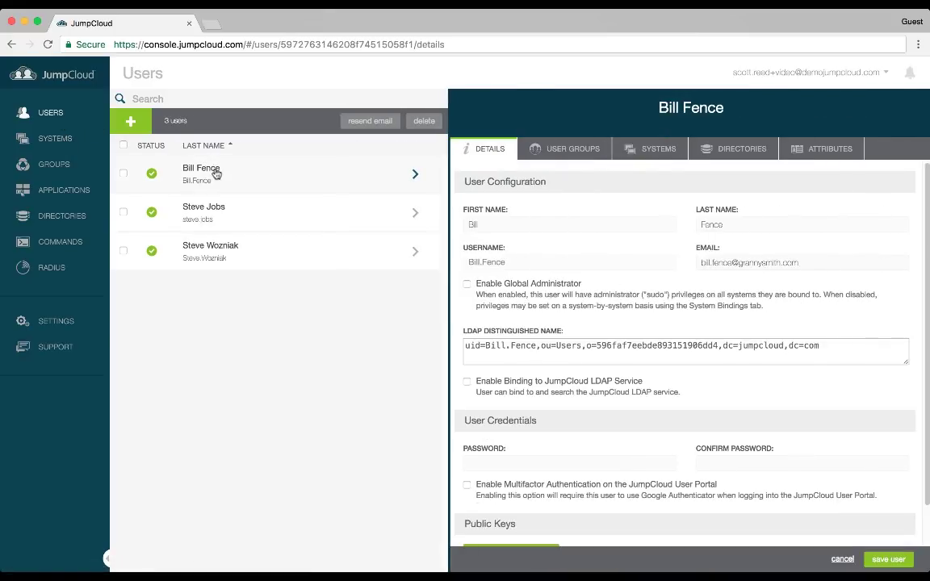
left_click(667, 153)
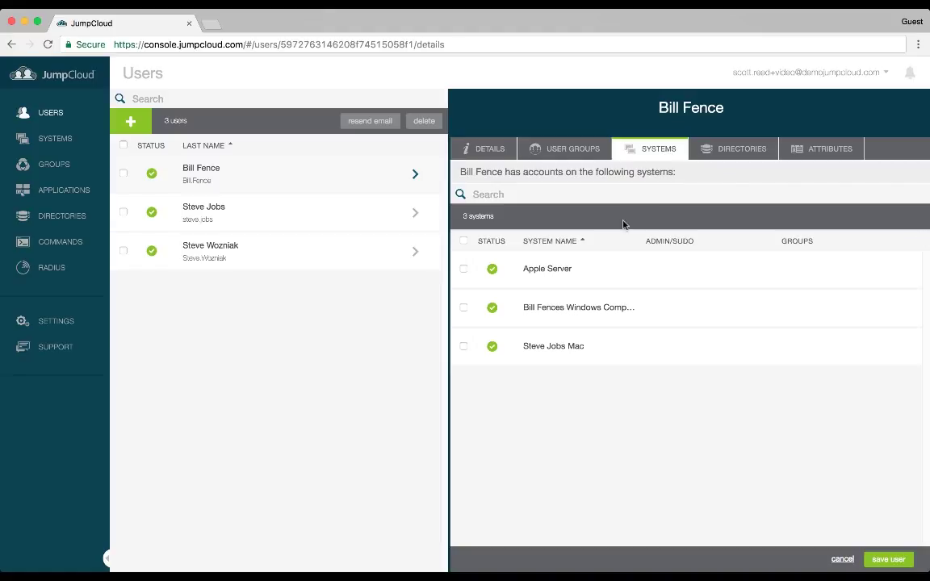
left_click(464, 308)
left_click(887, 560)
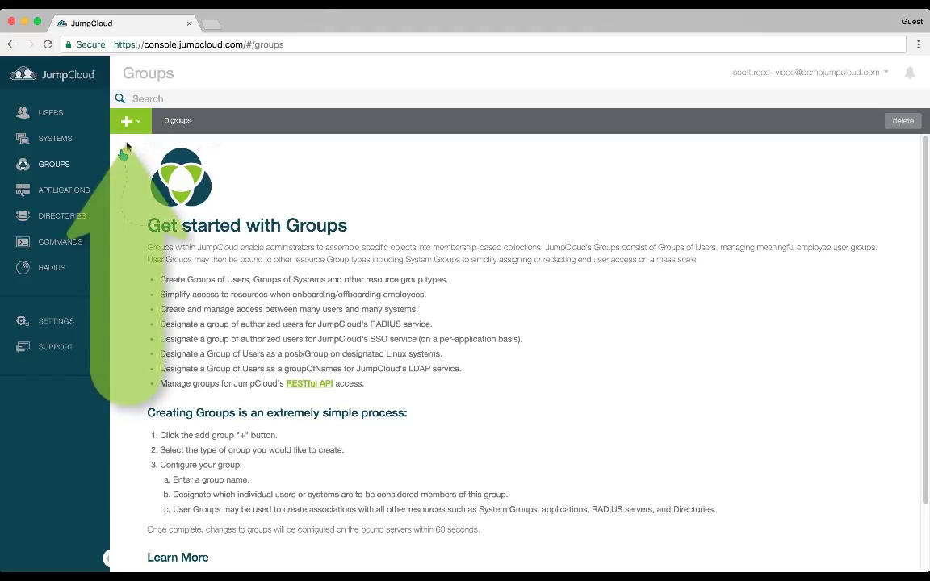
Create the system group 'Apple Computers' containing Apple Server and the other Mac
left_click(129, 125)
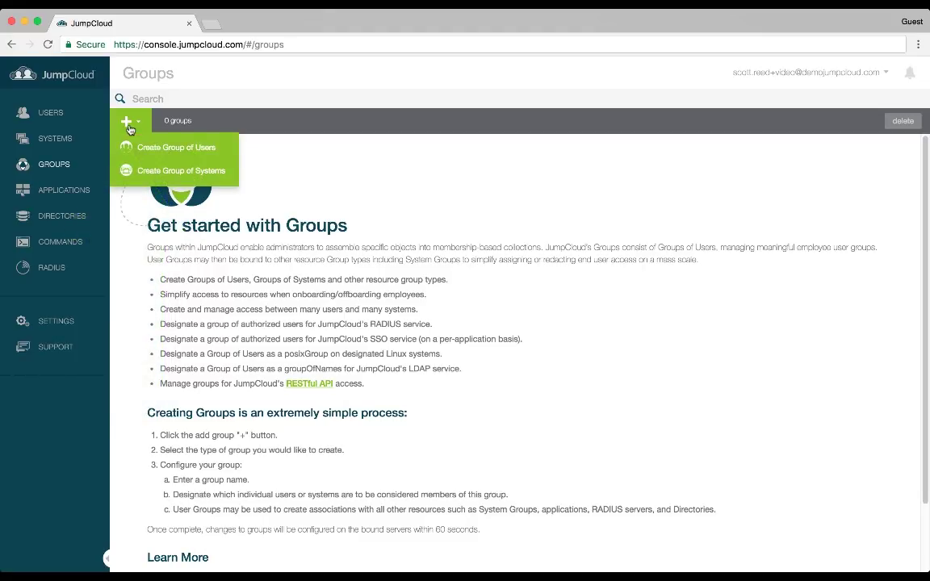
left_click(145, 169)
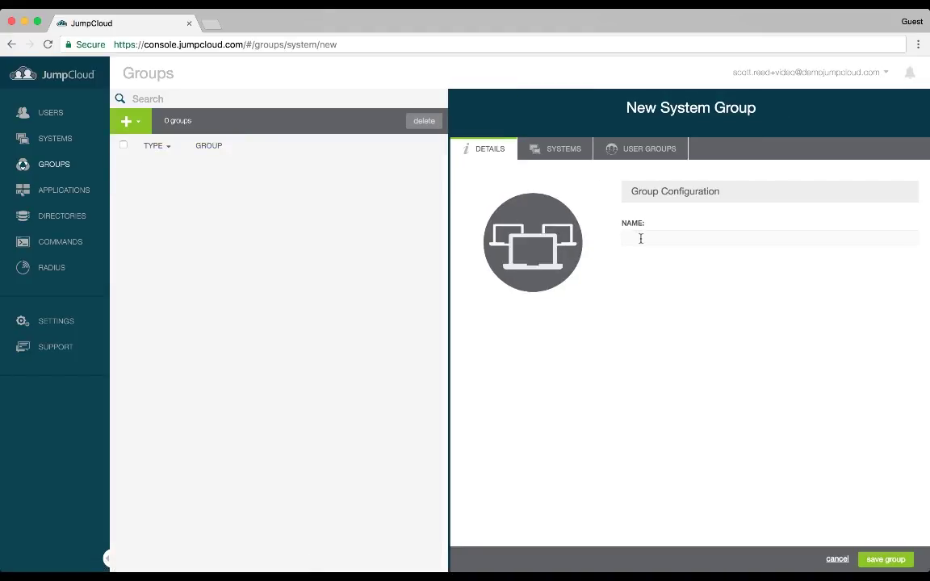
left_click(629, 237)
type("Apple ")
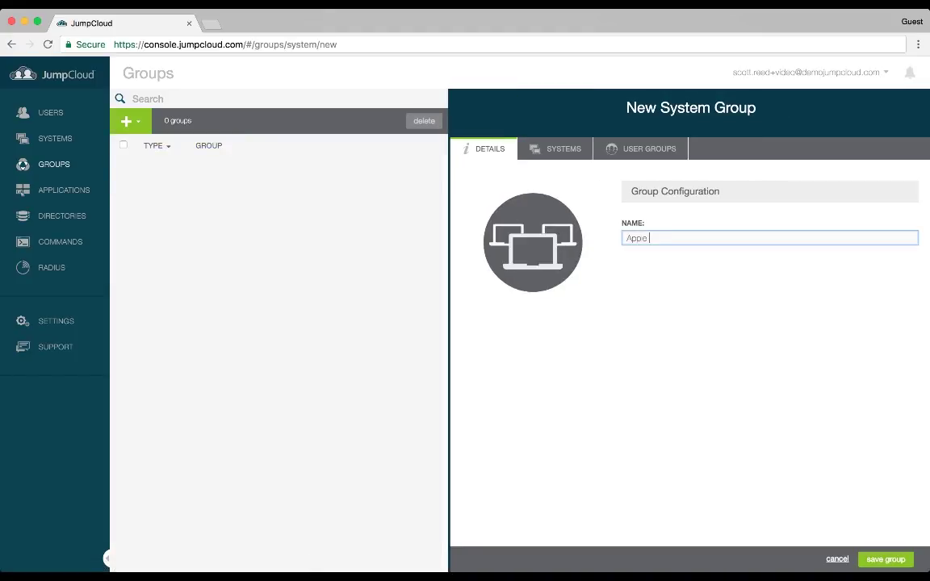
type("Computers")
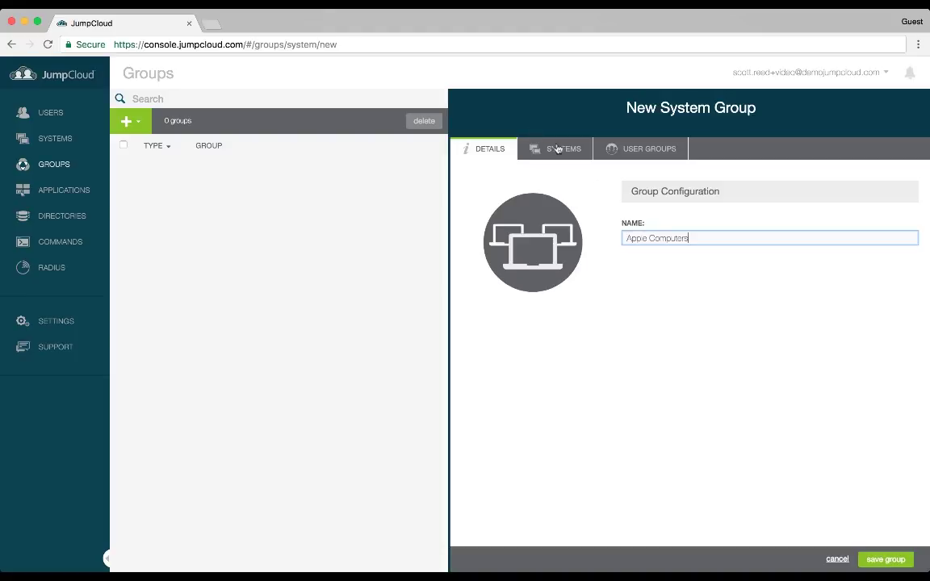
left_click(556, 149)
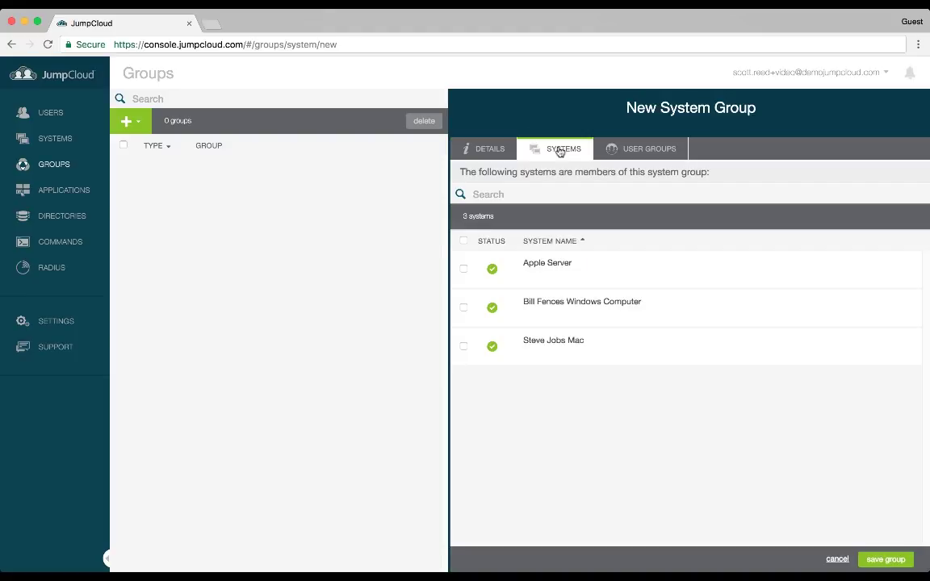
left_click(464, 270)
left_click(463, 346)
left_click(892, 560)
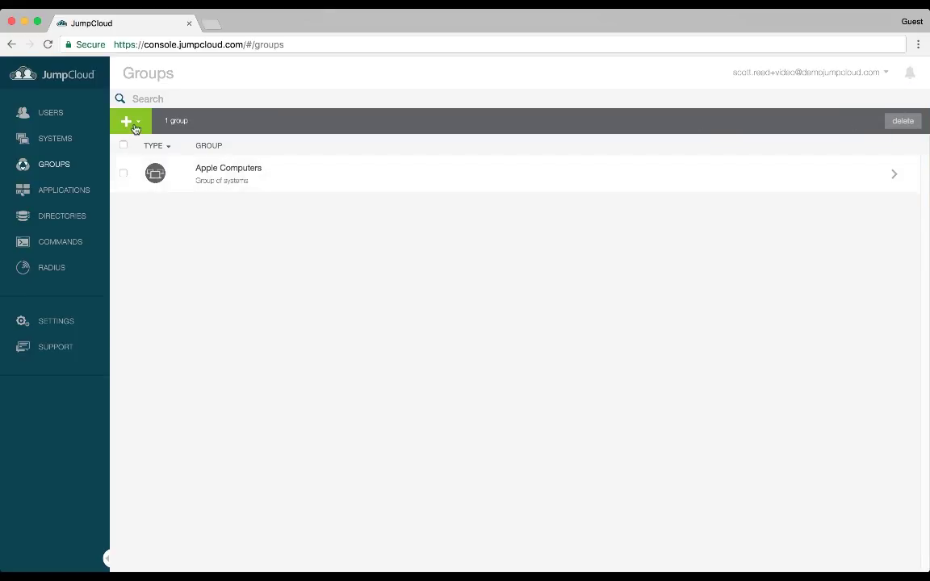
Create the 'Apple Administrators' user group with the second and third users, bound to Apple Computers
left_click(135, 129)
left_click(147, 148)
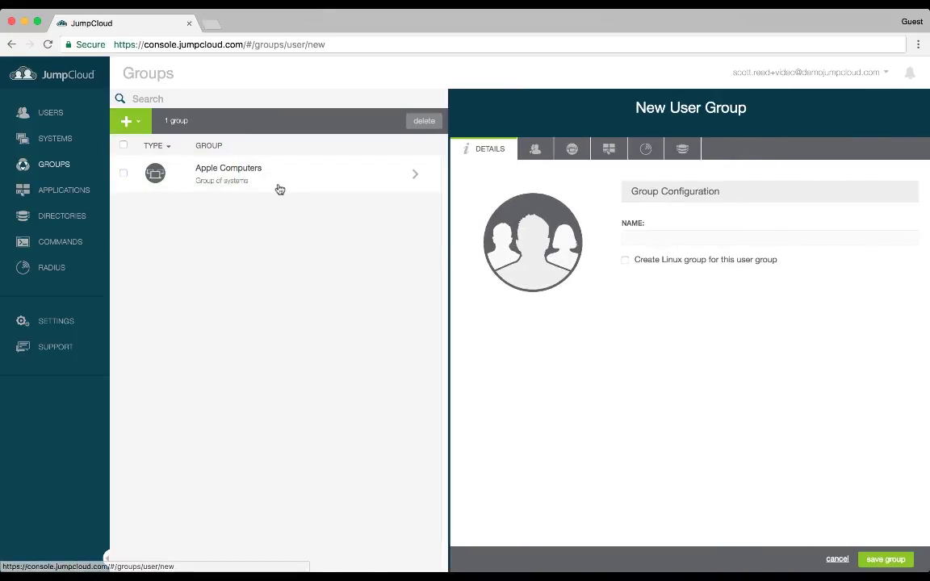
left_click(680, 238)
type("Apple Administrators")
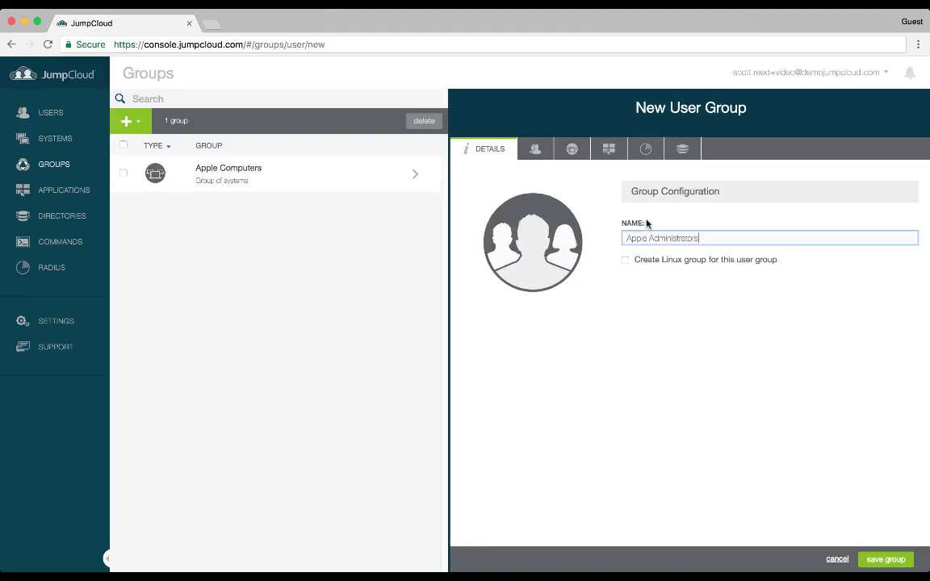
left_click(536, 150)
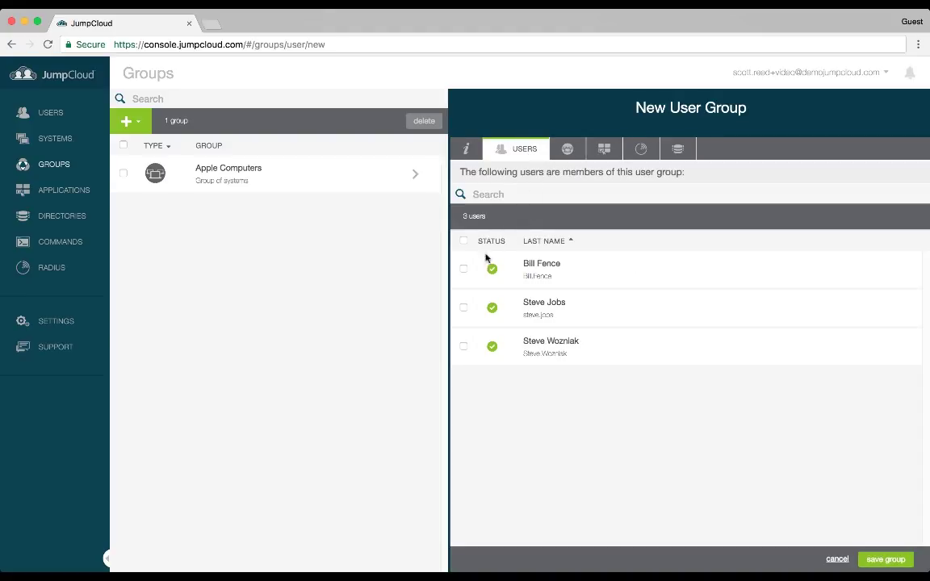
left_click(464, 306)
left_click(463, 347)
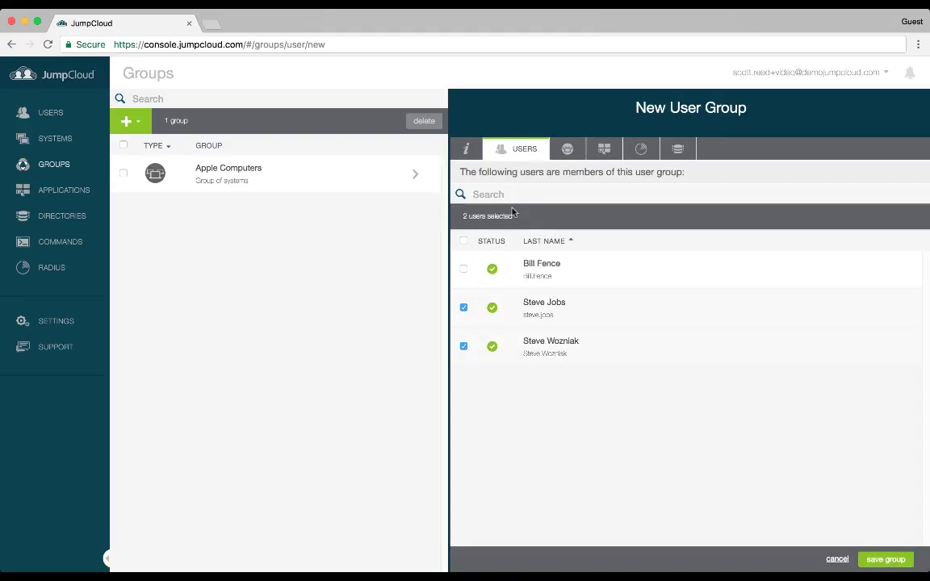
left_click(557, 158)
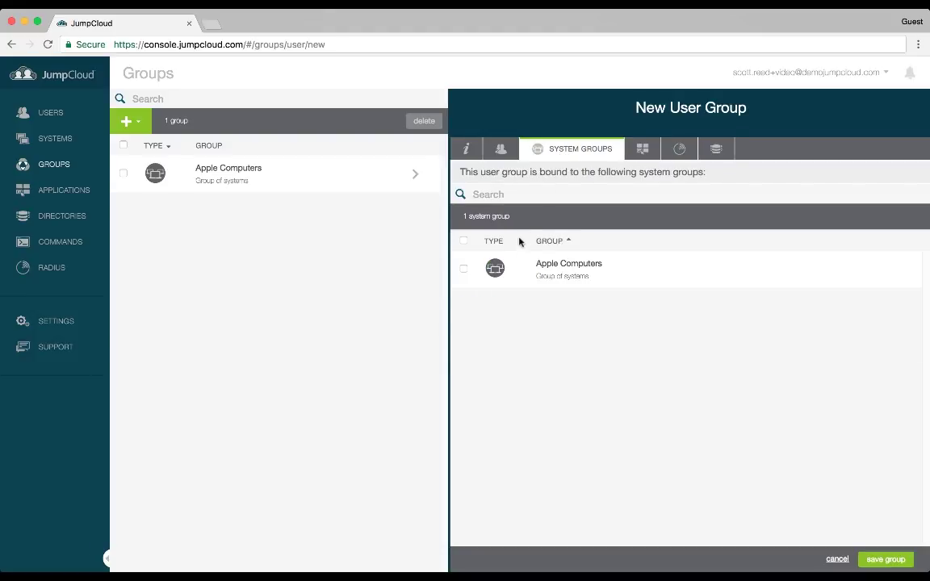
left_click(464, 269)
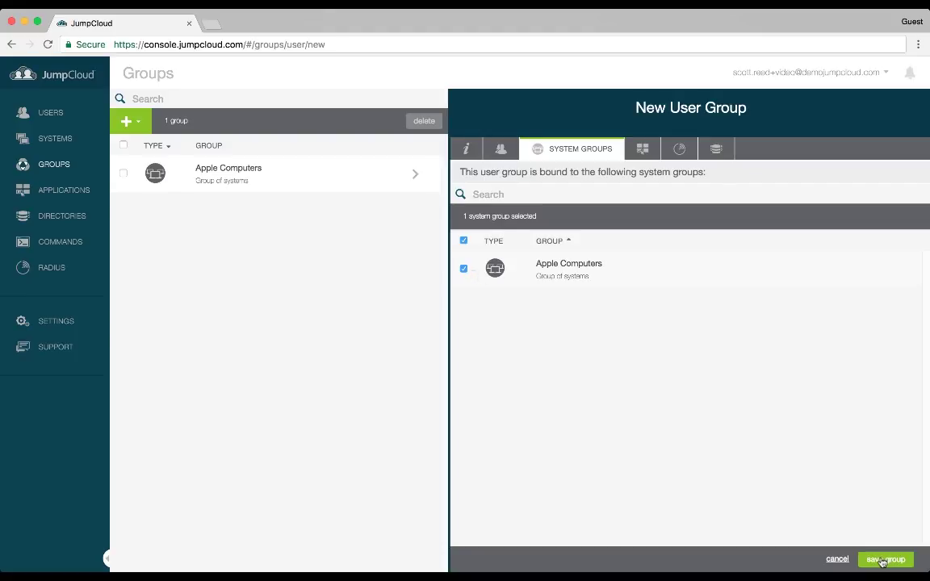